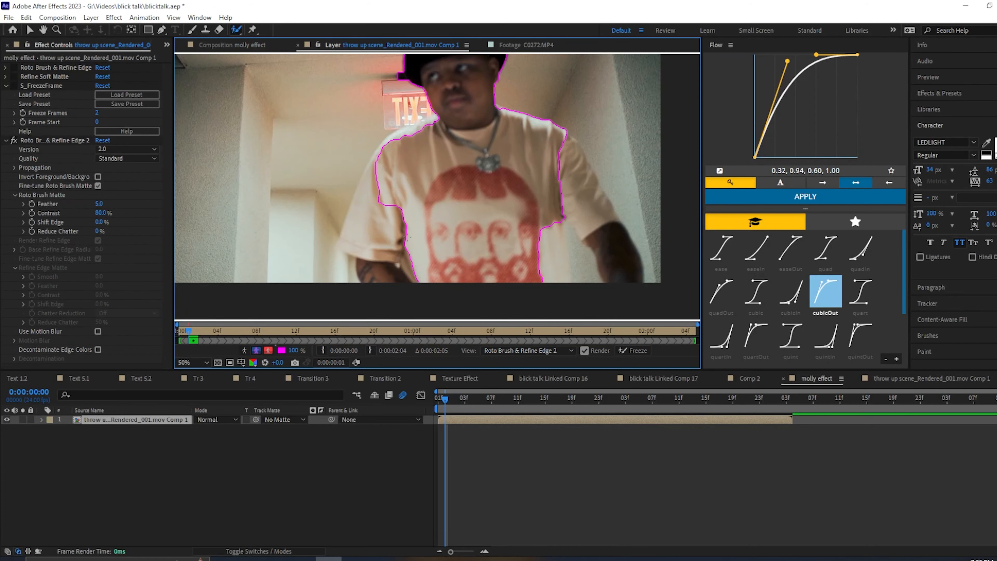
# Extend the Roto Brush selection over the man's arm and add the molly effect composition to the render queue.
pyautogui.moveTo(385, 232)
pyautogui.mouseDown()
pyautogui.moveTo(377, 280)
pyautogui.moveTo(395, 144)
pyautogui.moveTo(406, 136)
pyautogui.moveTo(396, 122)
pyautogui.mouseUp()
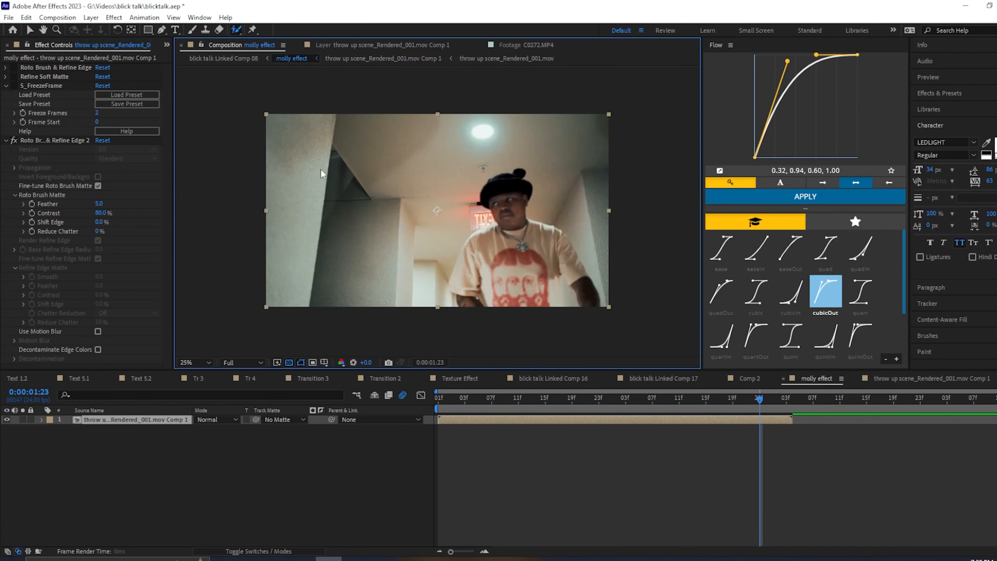
pyautogui.moveTo(506, 400); pyautogui.dragTo(571, 416)
pyautogui.hotkey('ctrl', 'm')
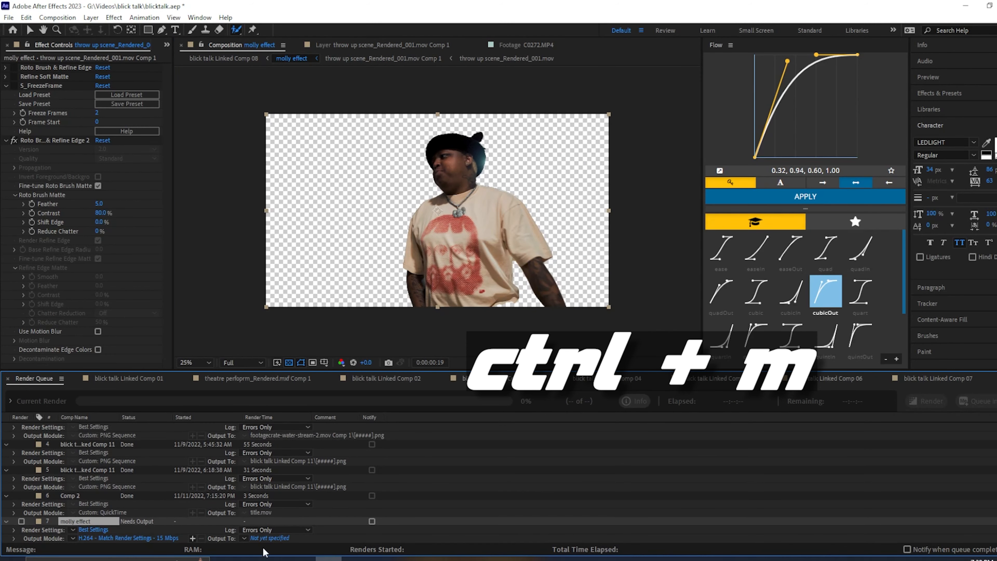
# Choose the output location for the molly effect render, creating and opening a folder named ai tut inside blick talk.
pyautogui.click(256, 536)
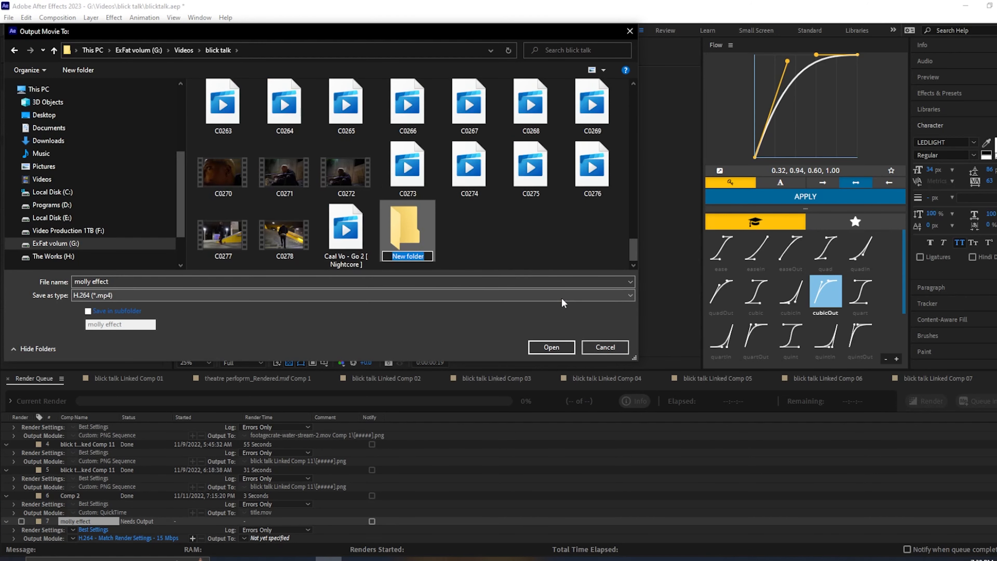
pyautogui.write('ai tut')
pyautogui.press('Return')
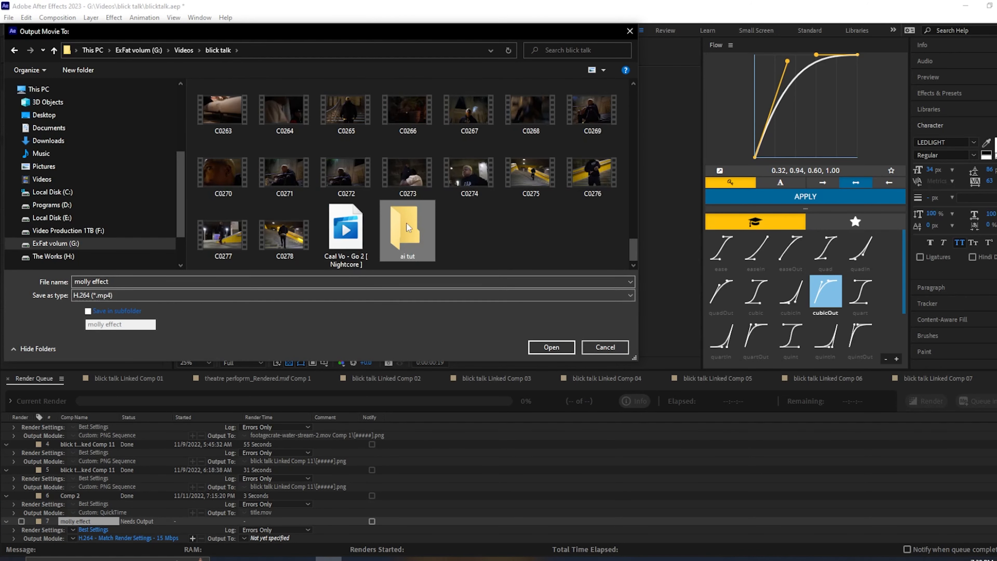
pyautogui.doubleClick(406, 230)
# Create a subfolder named b4s inside ai tut and save the molly effect render output there.
pyautogui.rightClick(361, 209)
pyautogui.moveTo(428, 344)
pyautogui.click(502, 345)
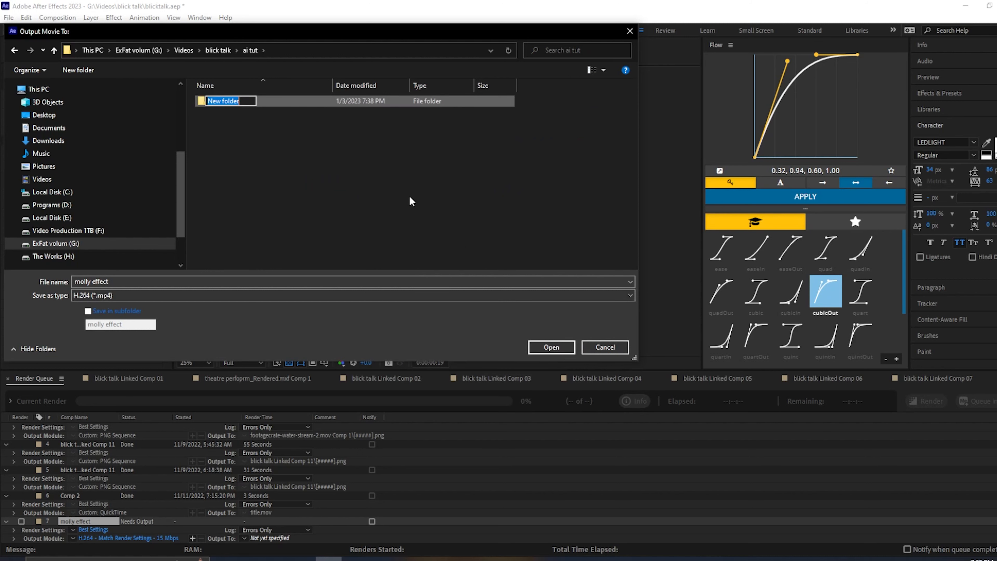
pyautogui.write('b4s')
pyautogui.press('Return')
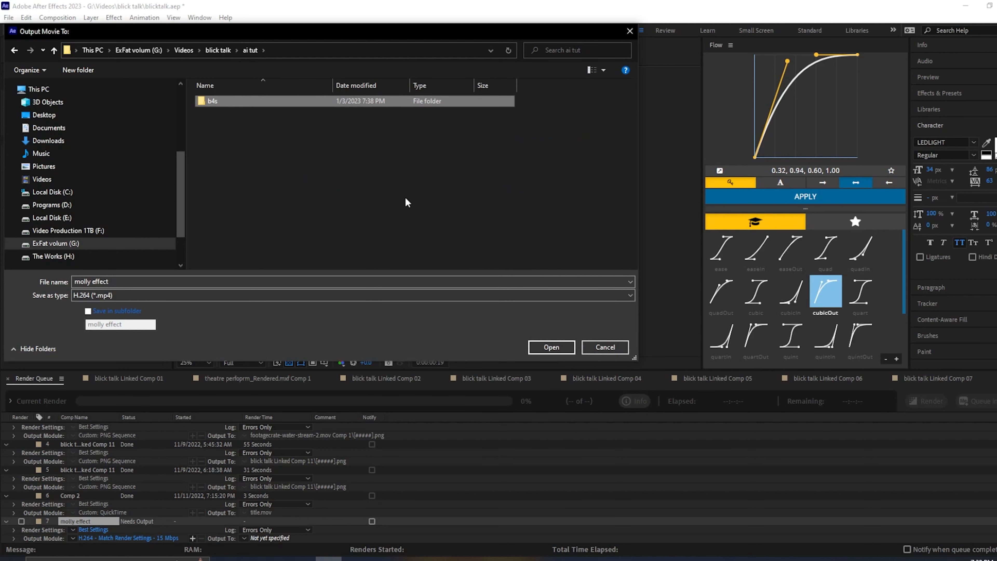
pyautogui.doubleClick(261, 103)
pyautogui.click(551, 347)
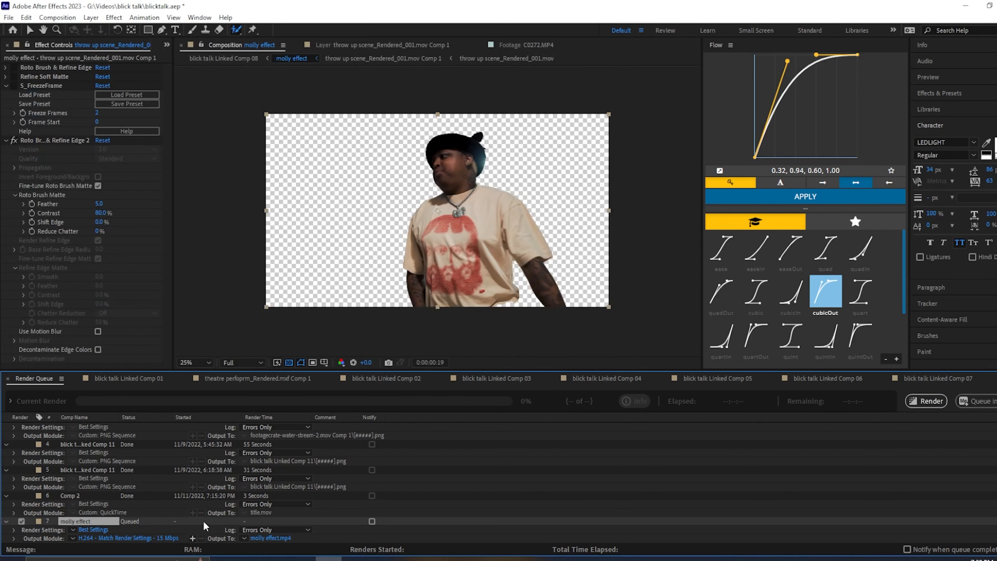
# Set the molly effect output module to PNG Sequence with RGB + Alpha channels.
pyautogui.click(151, 538)
pyautogui.click(472, 153)
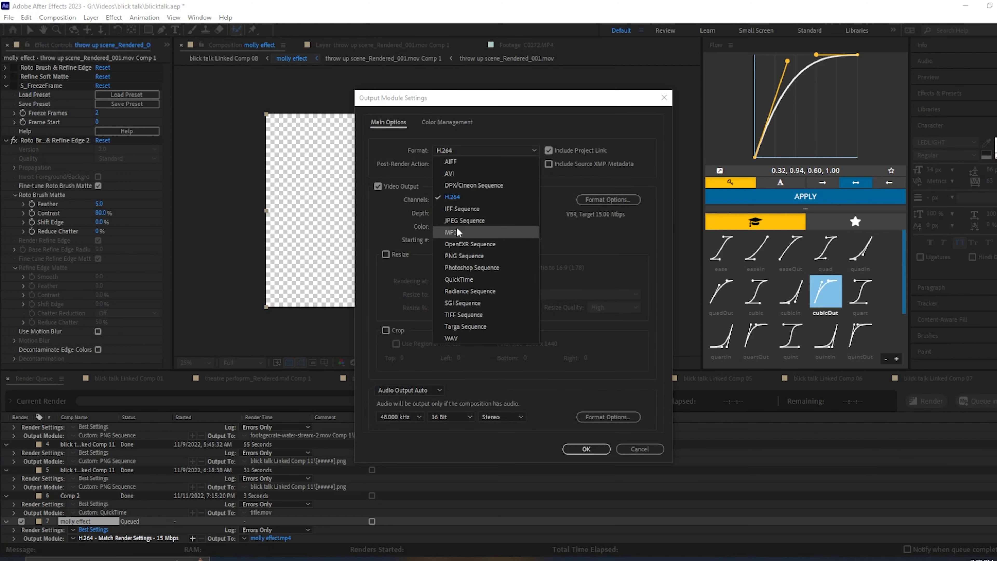
pyautogui.click(479, 256)
pyautogui.click(608, 199)
pyautogui.click(541, 292)
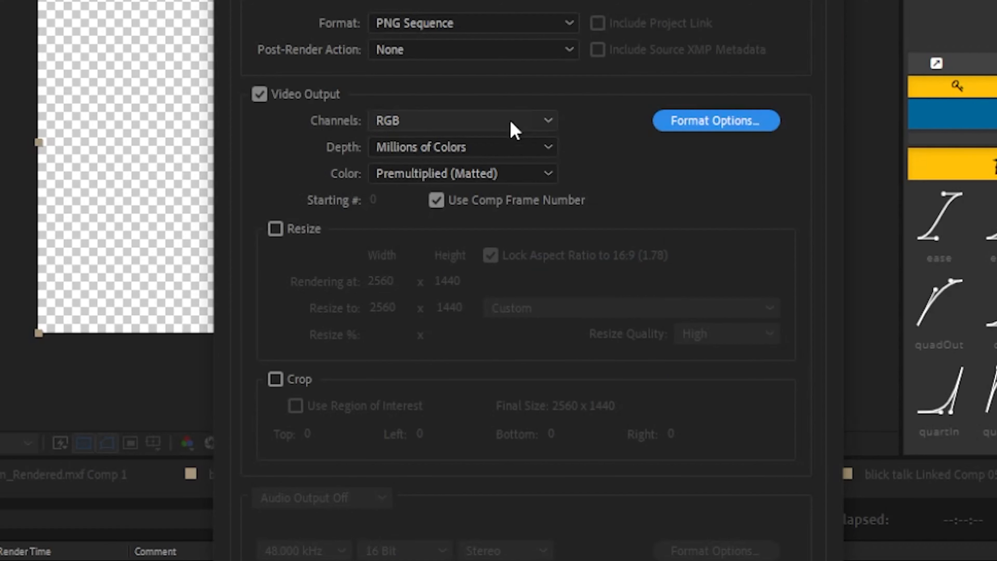
pyautogui.click(514, 130)
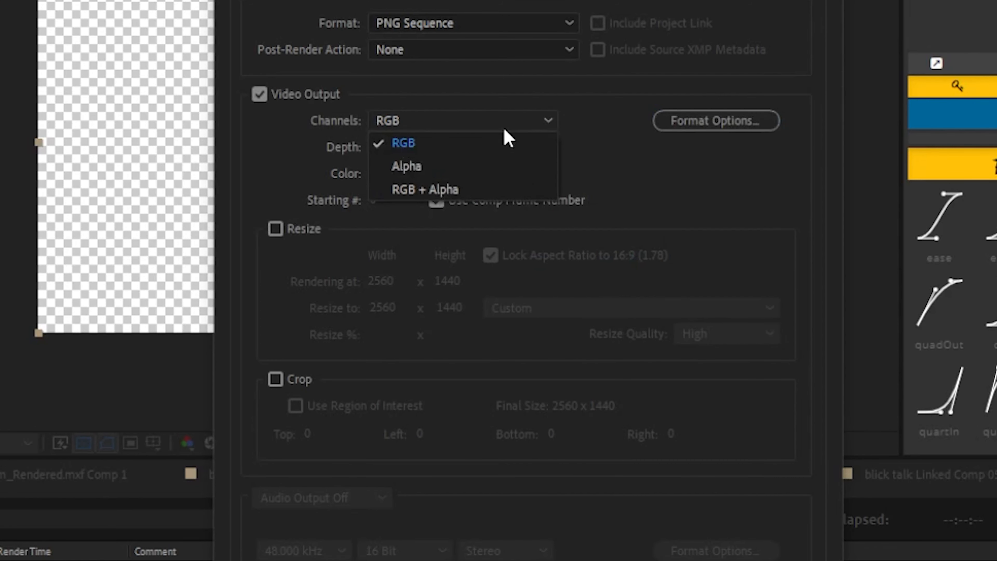
pyautogui.click(453, 193)
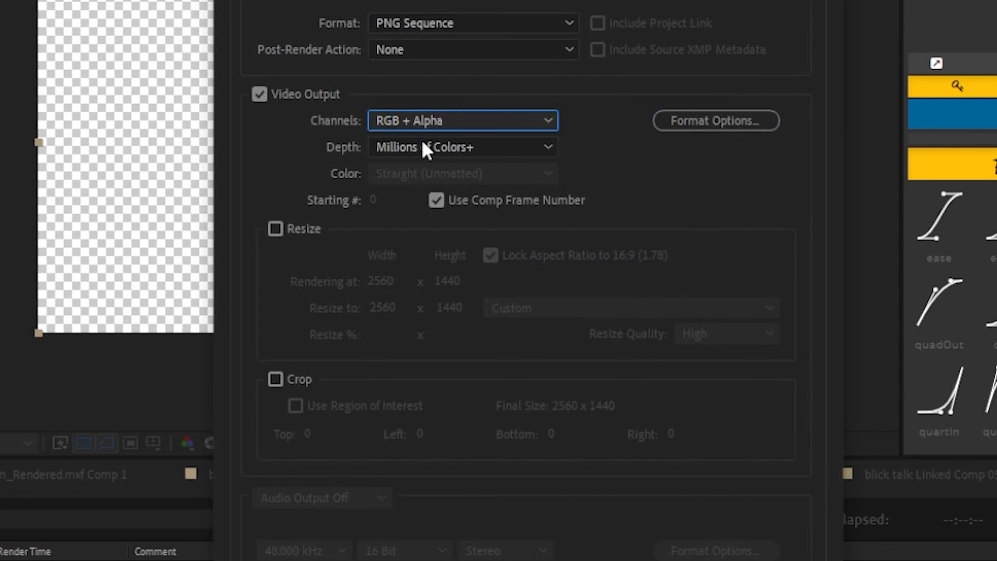
pyautogui.press('Return')
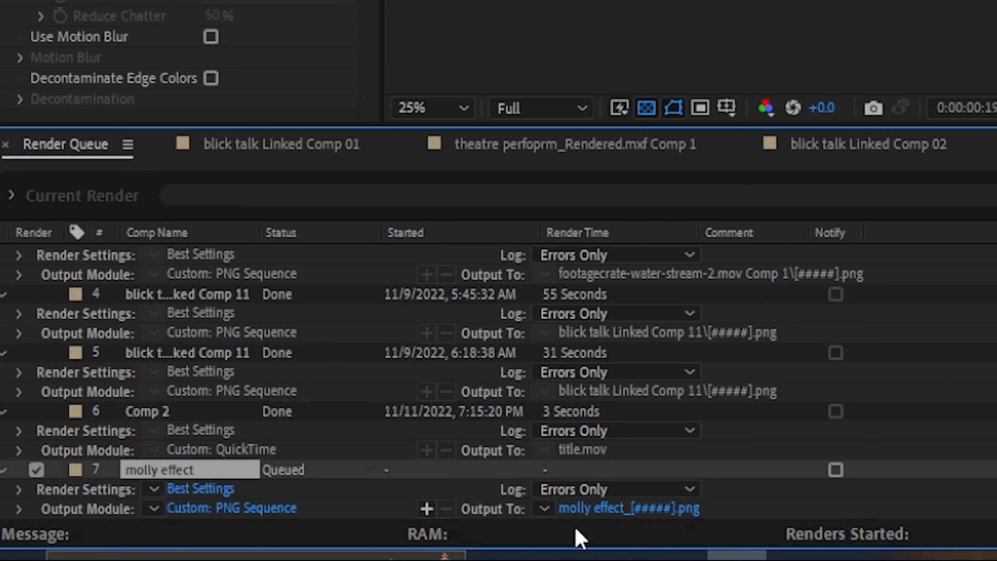
# Shorten the output file name to [#####] in the b4s folder and render the molly effect PNG sequence.
pyautogui.click(659, 508)
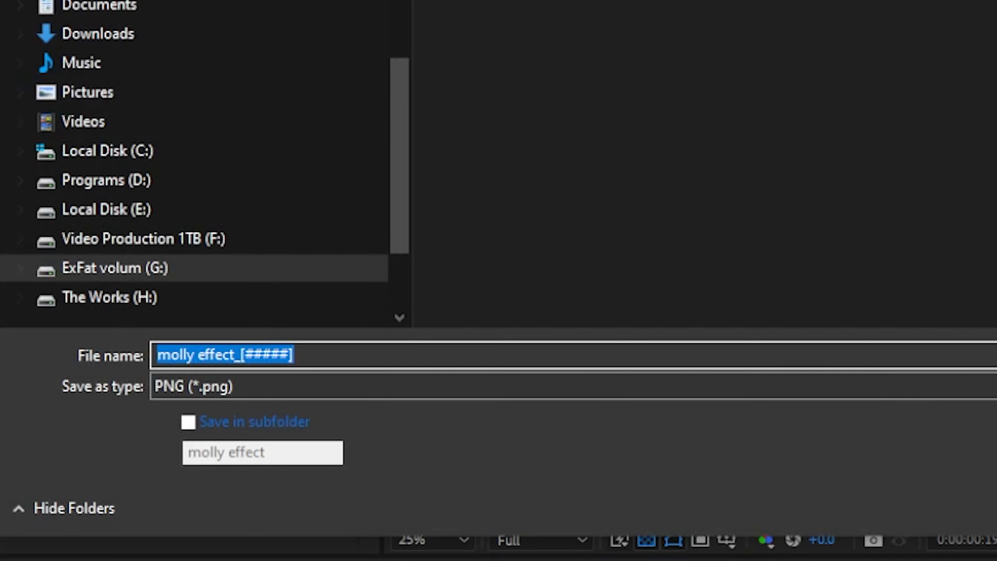
pyautogui.click(240, 355)
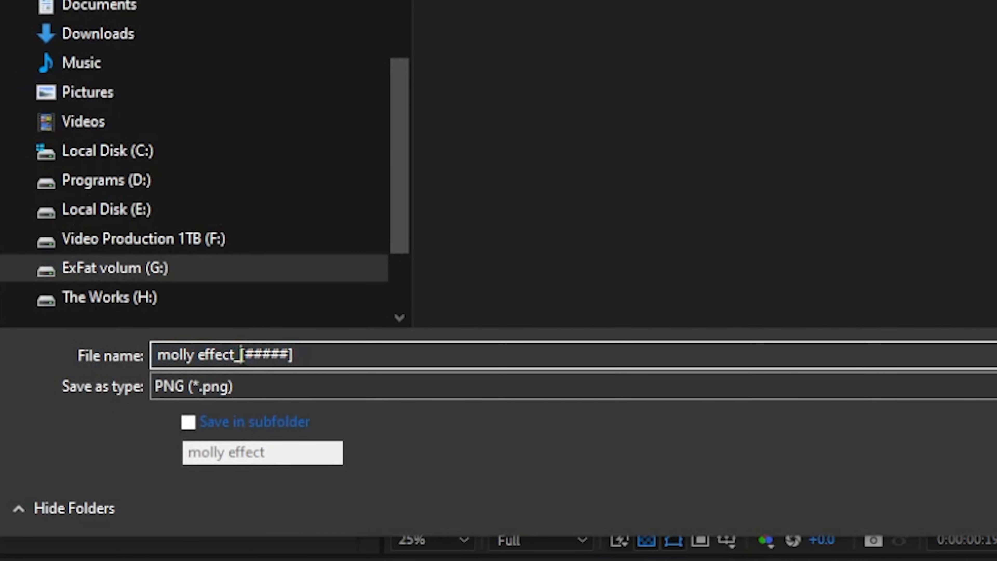
pyautogui.moveTo(242, 366); pyautogui.dragTo(69, 369)
pyautogui.press('BackSpace')
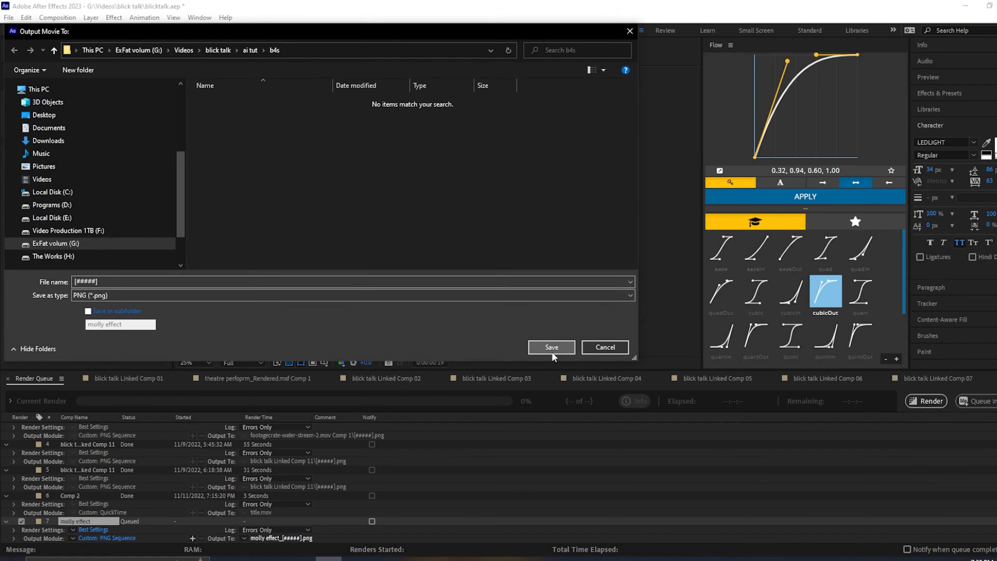
pyautogui.click(552, 346)
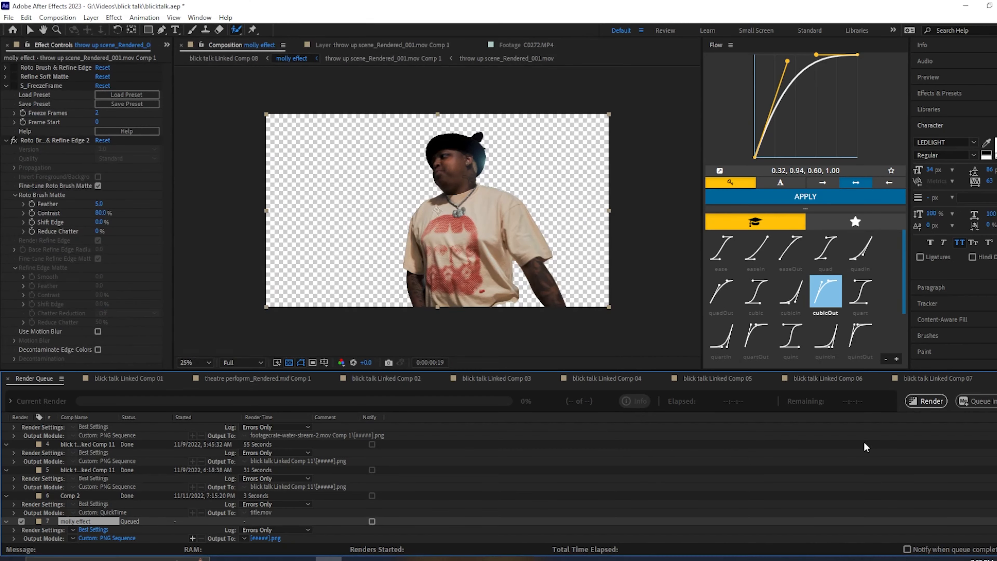
pyautogui.click(926, 401)
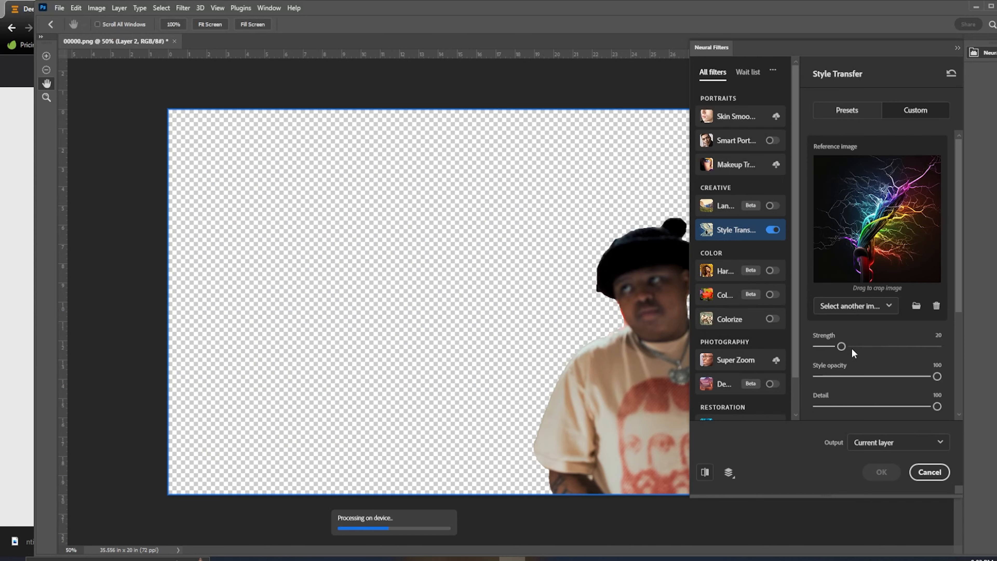
# In Photoshop, try the custom Style Transfer neural filter on 00000.png with strength 75 and detail 27.
pyautogui.moveTo(851, 347); pyautogui.dragTo(903, 347)
pyautogui.scroll(-4, 851, 384)
pyautogui.scroll(1, 853, 390)
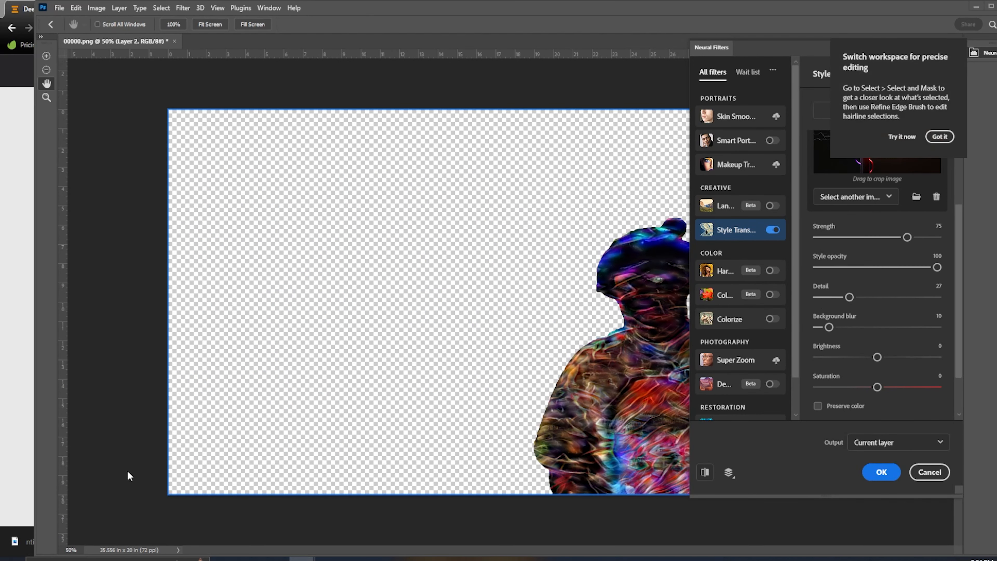
pyautogui.click(929, 471)
pyautogui.click(902, 136)
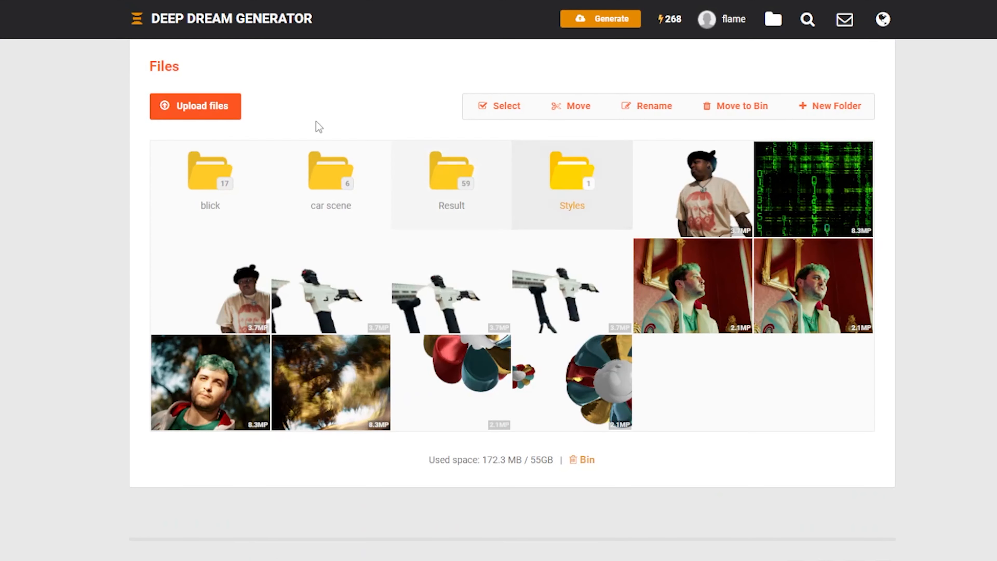
# In Deep Dream Generator, upload frame 00000 from the b4s folder to the files.
pyautogui.click(177, 110)
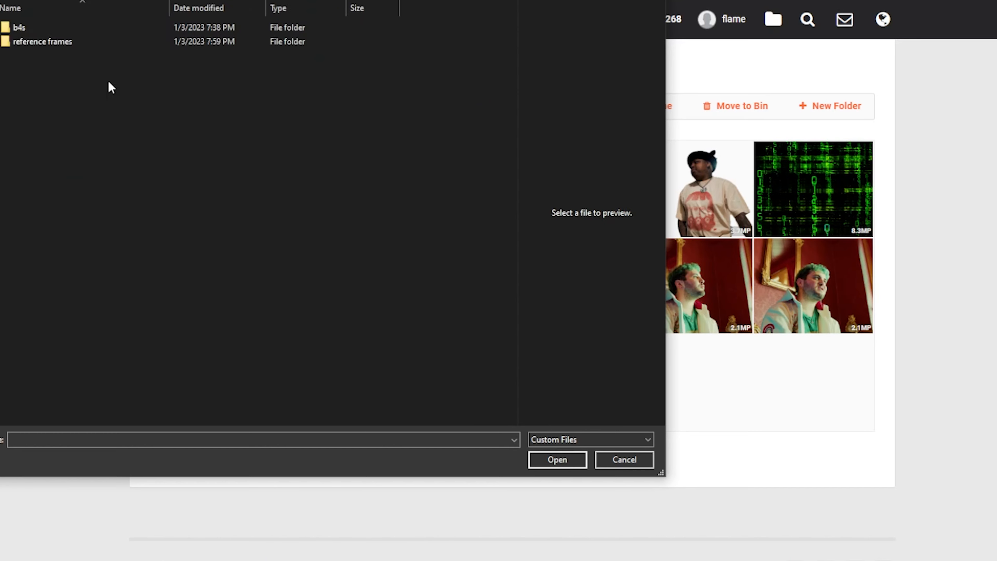
pyautogui.doubleClick(85, 29)
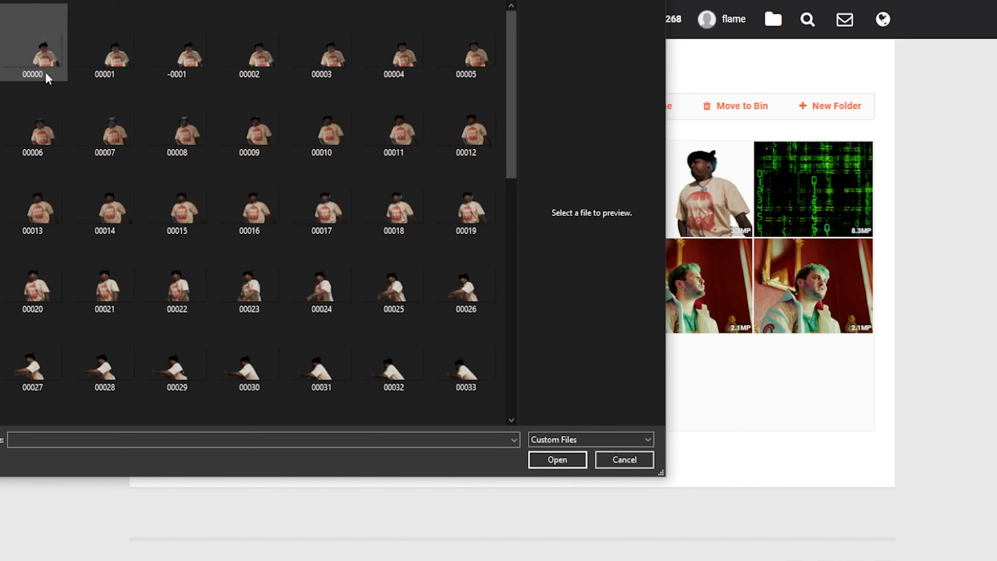
pyautogui.click(45, 72)
pyautogui.click(555, 459)
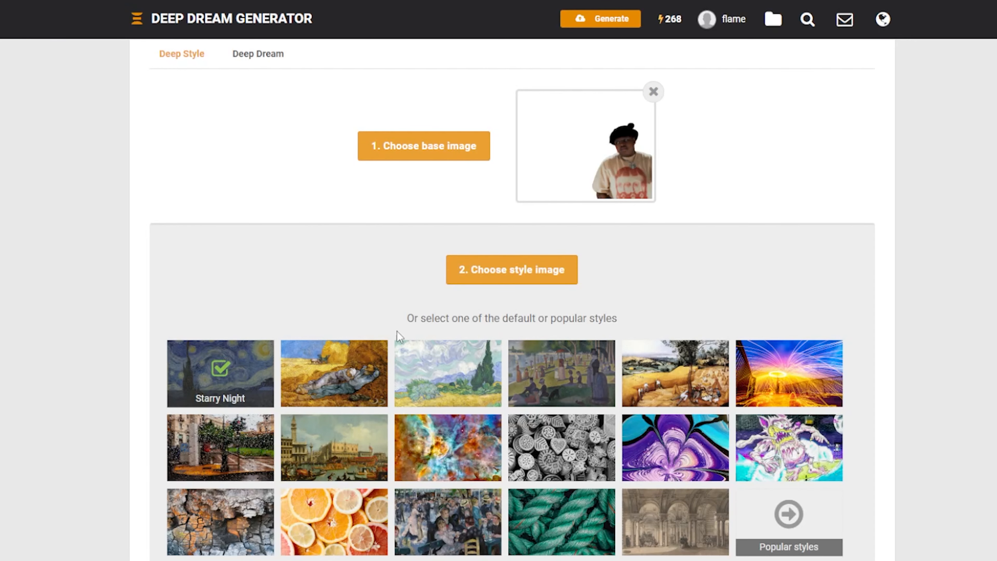
# Generate a Deep Style version of the base frame with the Carina style and save the resulting image.
pyautogui.scroll(-2, 730, 440)
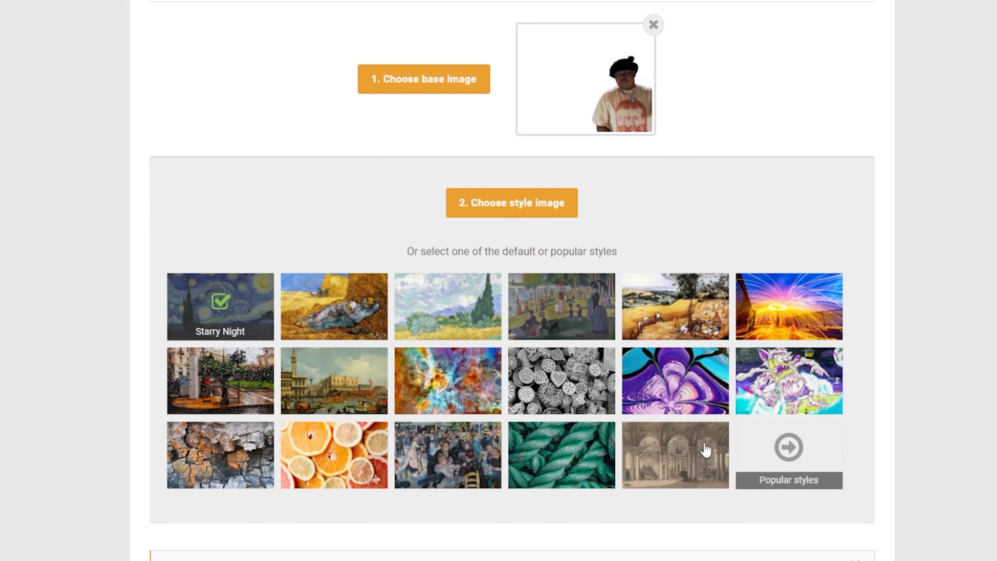
pyautogui.click(457, 390)
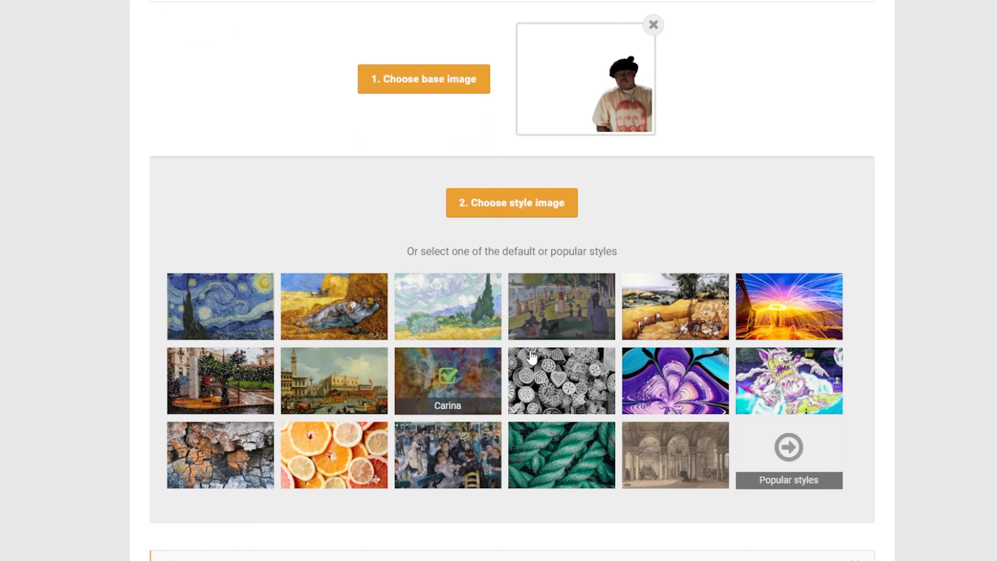
pyautogui.click(788, 455)
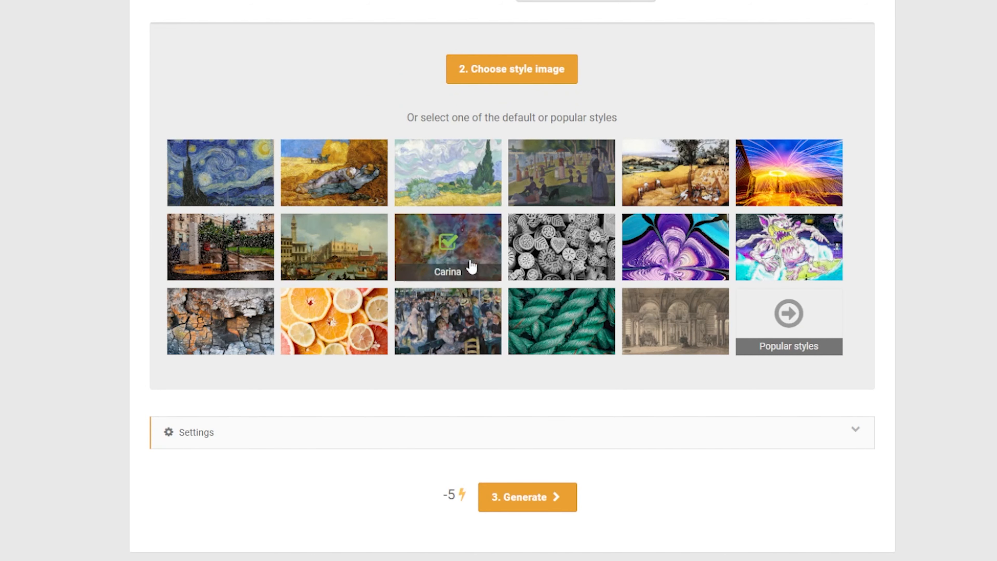
pyautogui.click(493, 431)
pyautogui.scroll(-6, 480, 451)
pyautogui.click(546, 539)
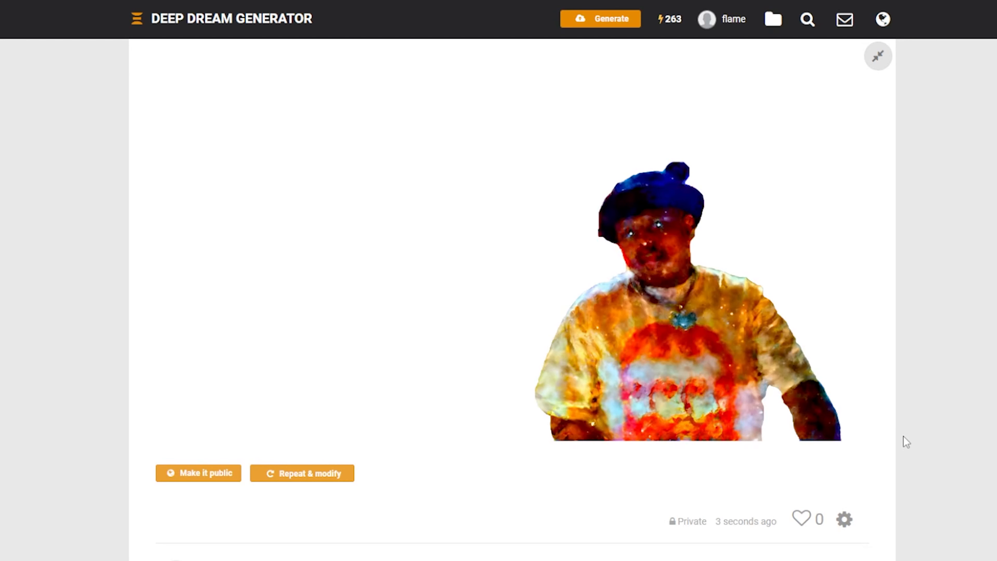
pyautogui.rightClick(626, 192)
pyautogui.click(678, 221)
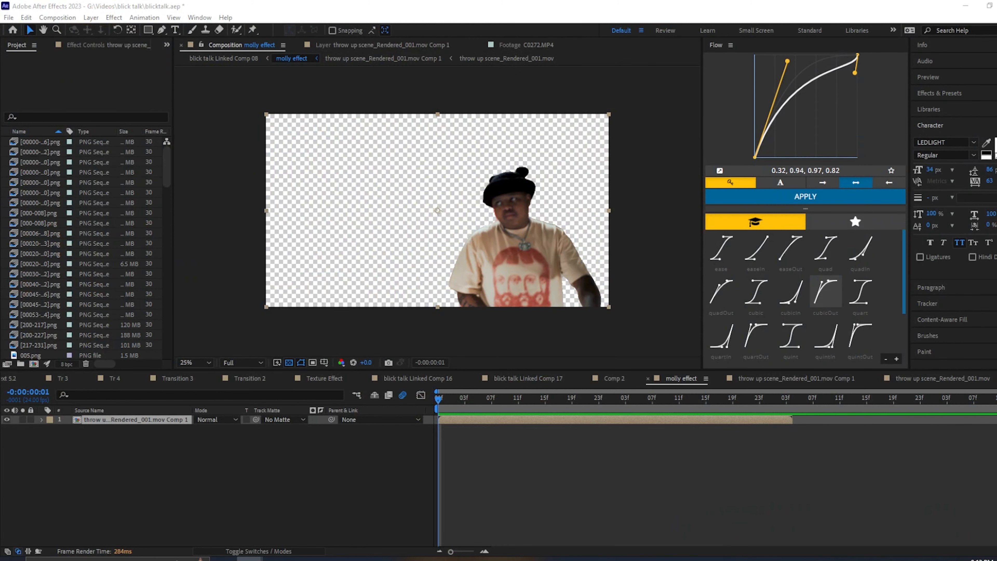
# In After Effects, add the generated image to the molly effect composition as the top layer and fit it to the comp.
pyautogui.moveTo(423, 184); pyautogui.dragTo(511, 217)
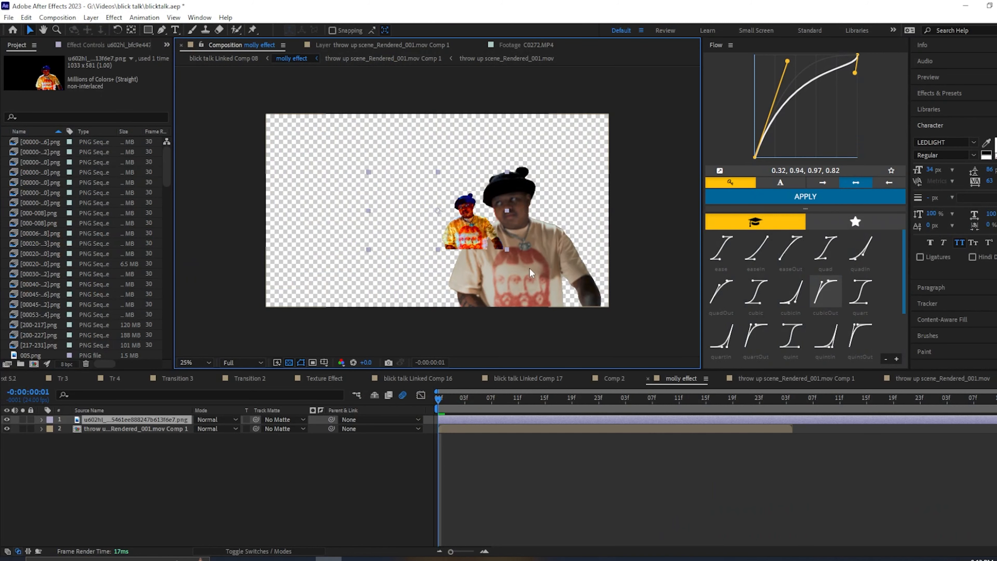
pyautogui.rightClick(564, 419)
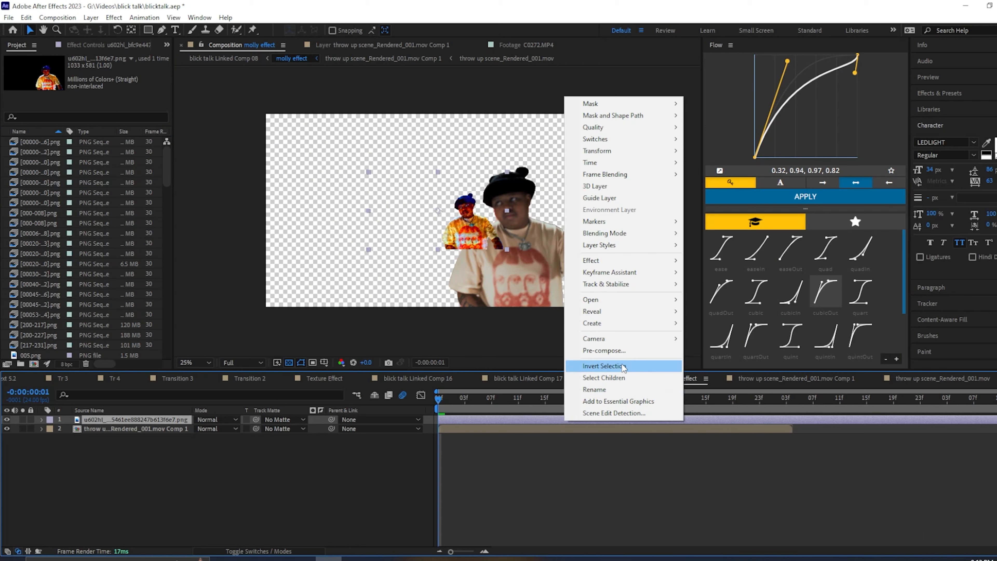
pyautogui.moveTo(624, 151)
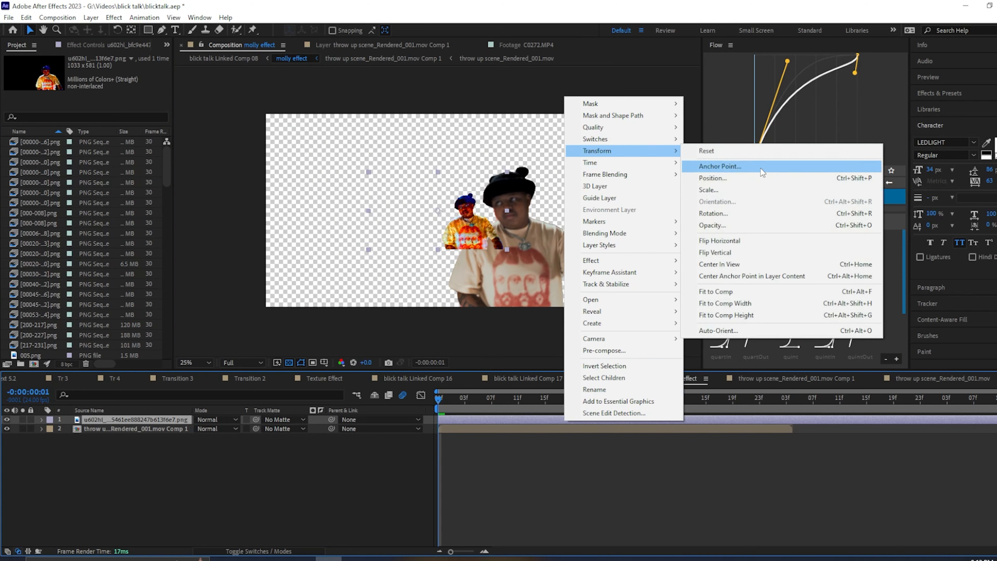
pyautogui.click(768, 297)
# Queue the current molly effect frame for saving as a file and set its output format to PNG Sequence.
pyautogui.click(57, 18)
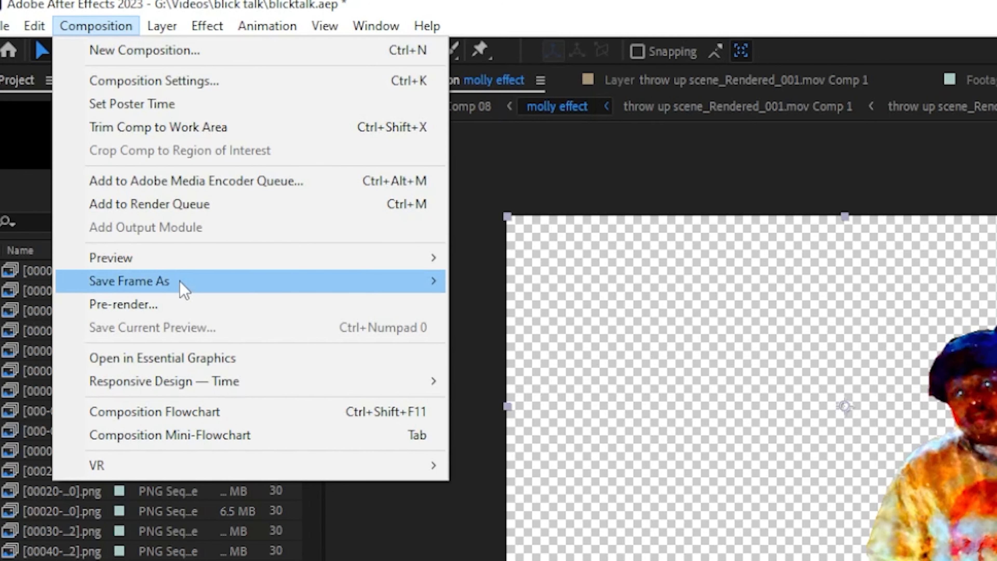
pyautogui.moveTo(183, 289)
pyautogui.click(491, 289)
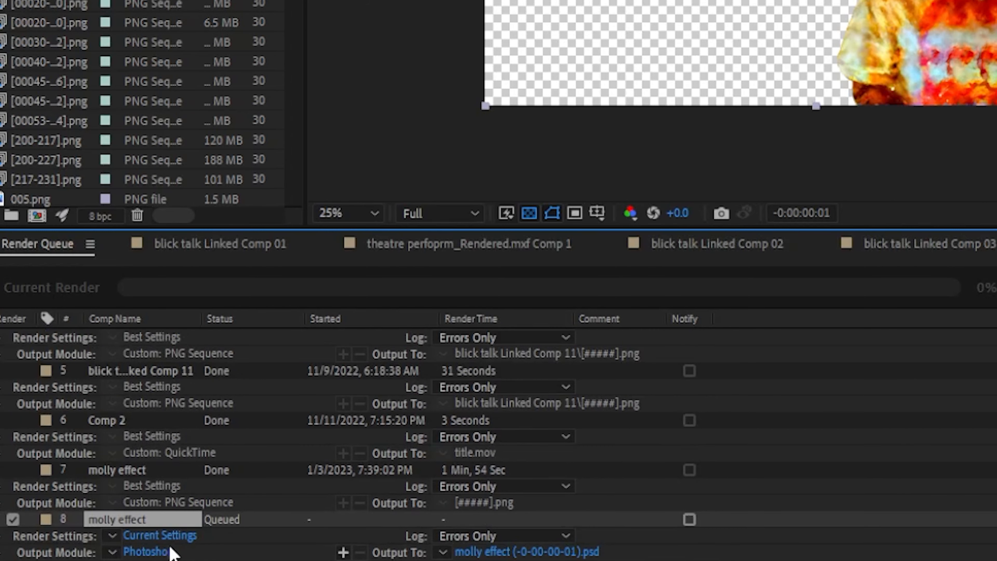
pyautogui.click(148, 551)
pyautogui.click(467, 151)
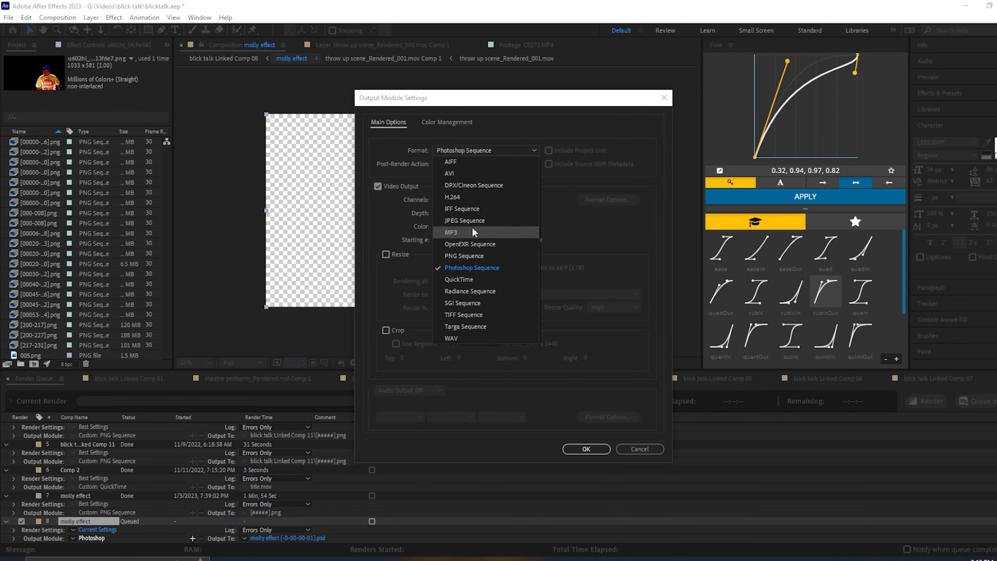
pyautogui.click(464, 255)
pyautogui.click(586, 448)
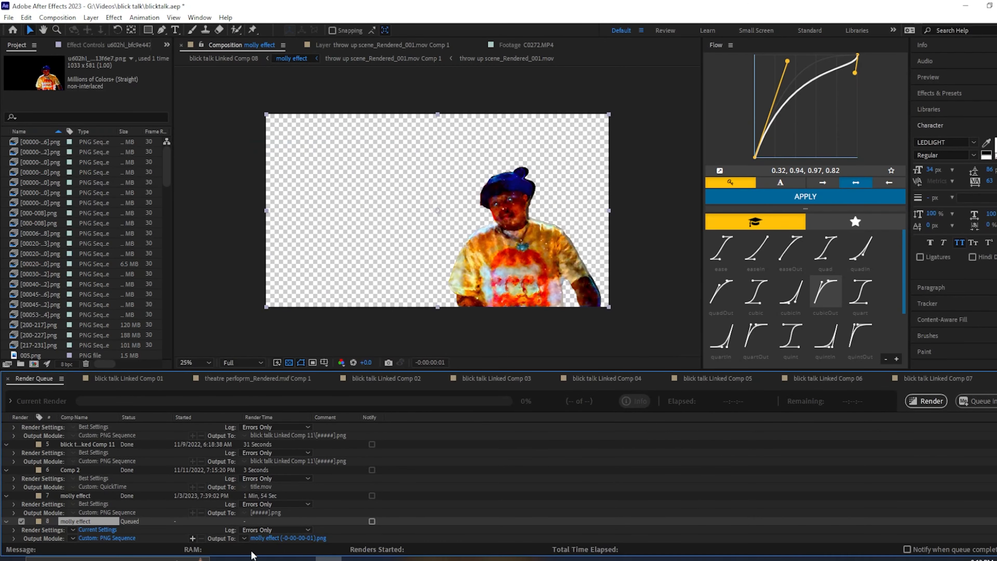
# Set the queued frame's output to the file name 00000 in the reference frames folder inside ai tut.
pyautogui.click(278, 539)
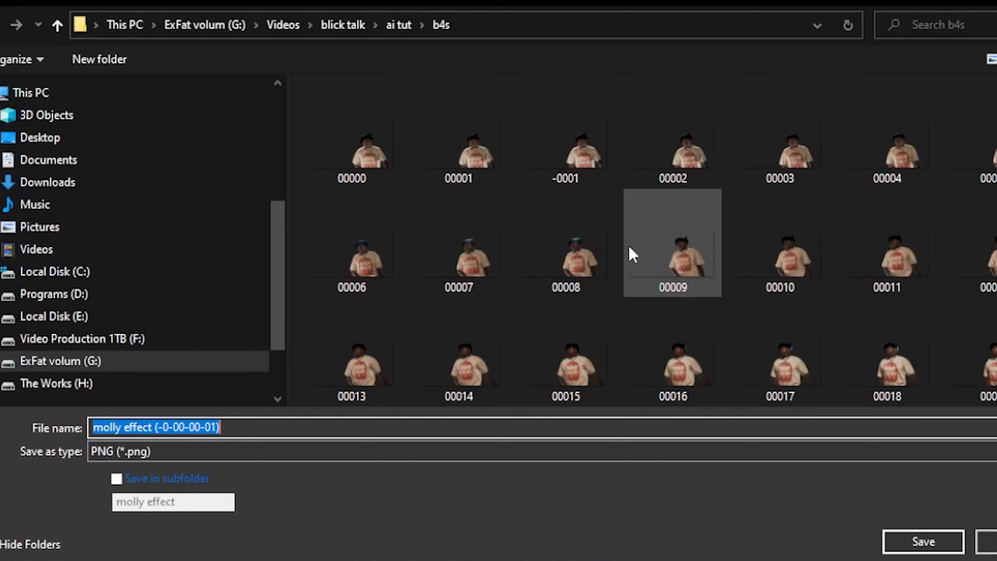
pyautogui.click(353, 138)
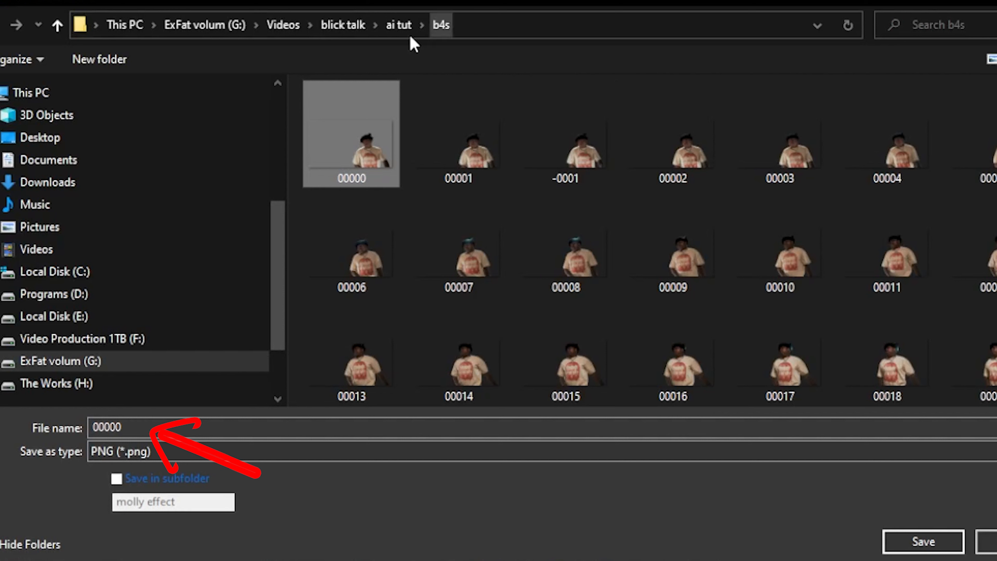
pyautogui.click(395, 28)
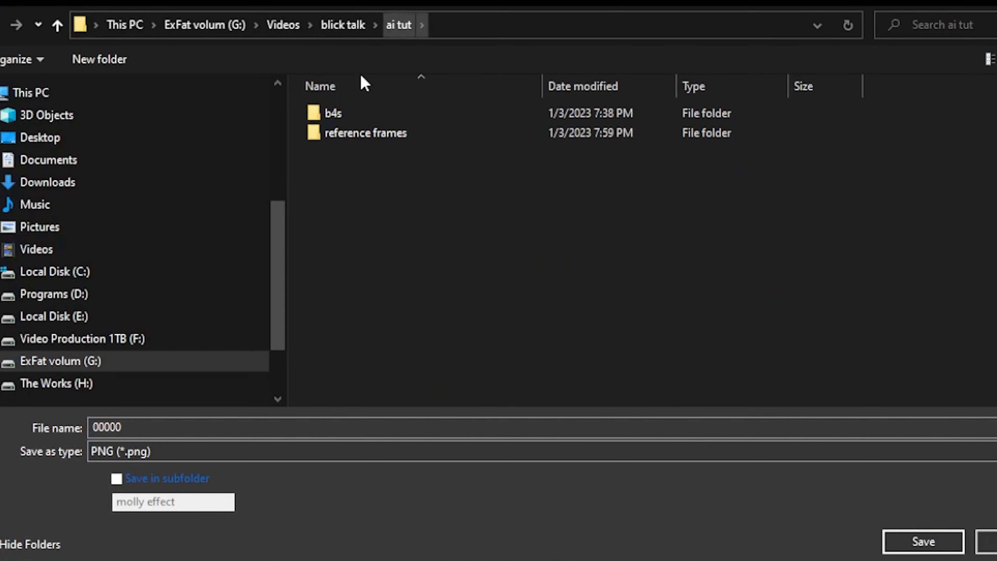
pyautogui.doubleClick(346, 133)
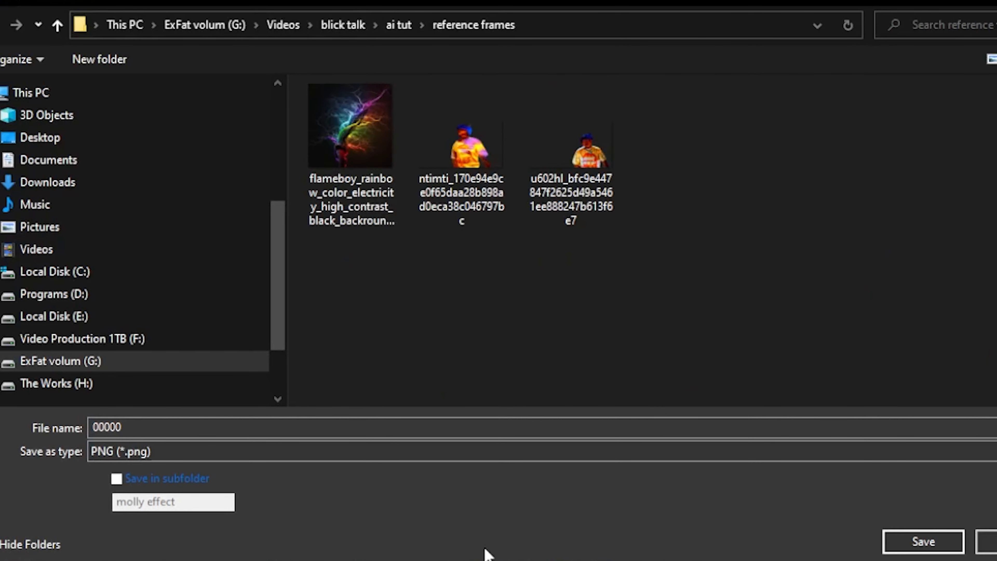
pyautogui.click(922, 541)
# In File Explorer, delete the flameboy, ntimti and u602hl images from the reference frames folder, keeping only 00000.
pyautogui.moveTo(654, 560); pyautogui.dragTo(869, 381)
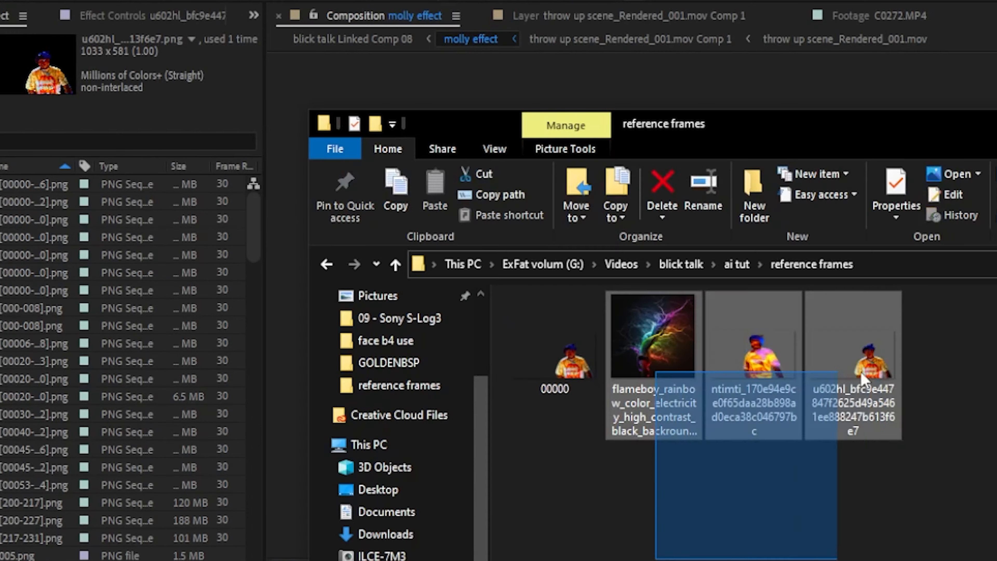
pyautogui.rightClick(864, 388)
pyautogui.click(856, 533)
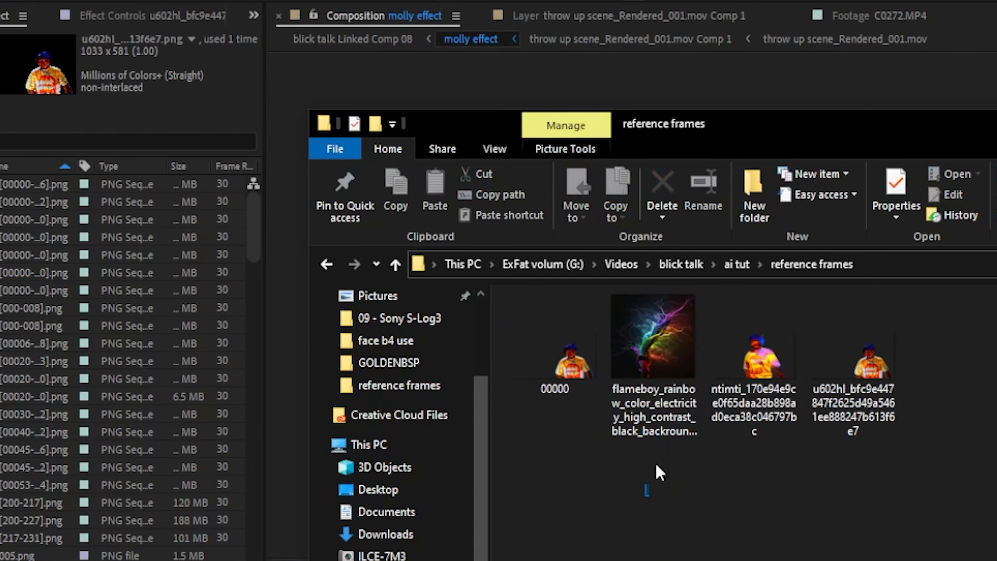
pyautogui.moveTo(657, 472); pyautogui.dragTo(892, 388)
pyautogui.rightClick(889, 381)
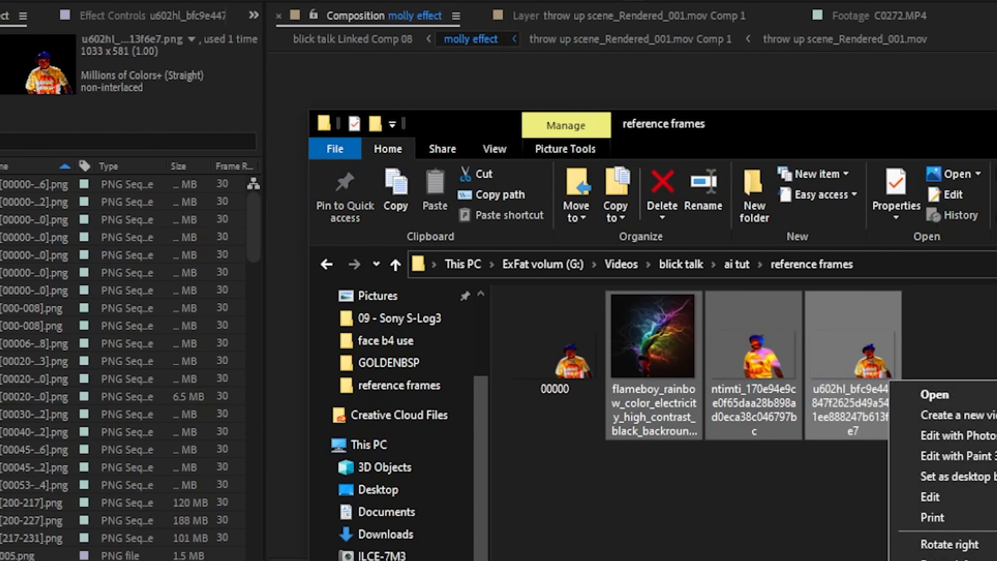
pyautogui.press('Delete')
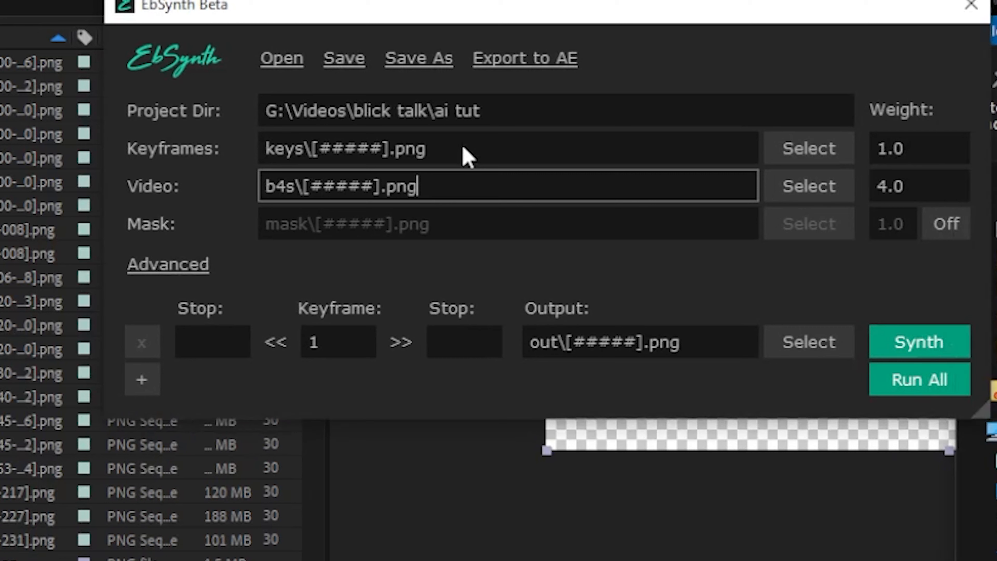
# In EbSynth, set the keyframes source to reference frames\[#####].png and run the synthesis for all frames.
pyautogui.click(468, 152)
pyautogui.write('reference frames\\[#####].png')
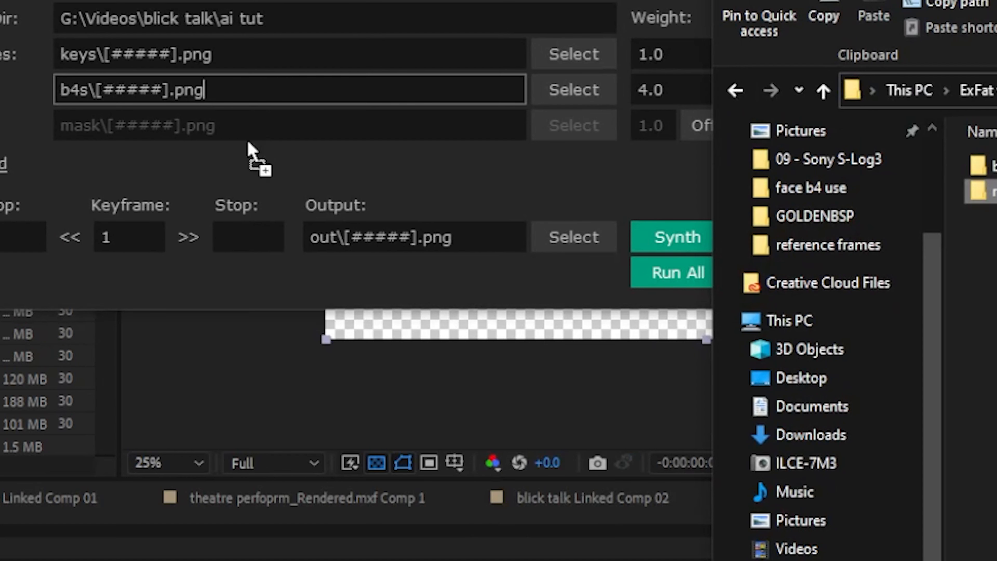
pyautogui.moveTo(247, 142); pyautogui.dragTo(249, 59)
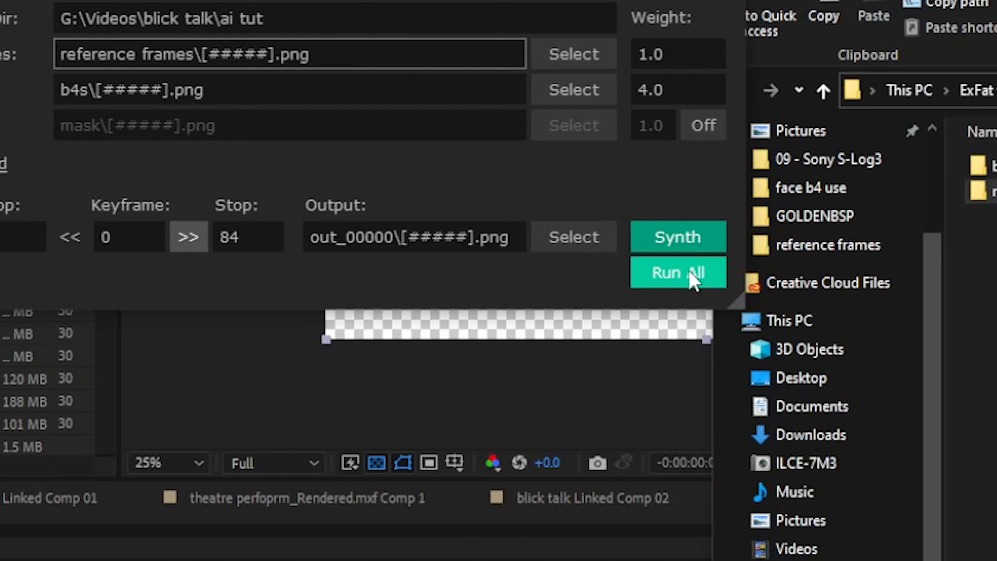
pyautogui.click(668, 277)
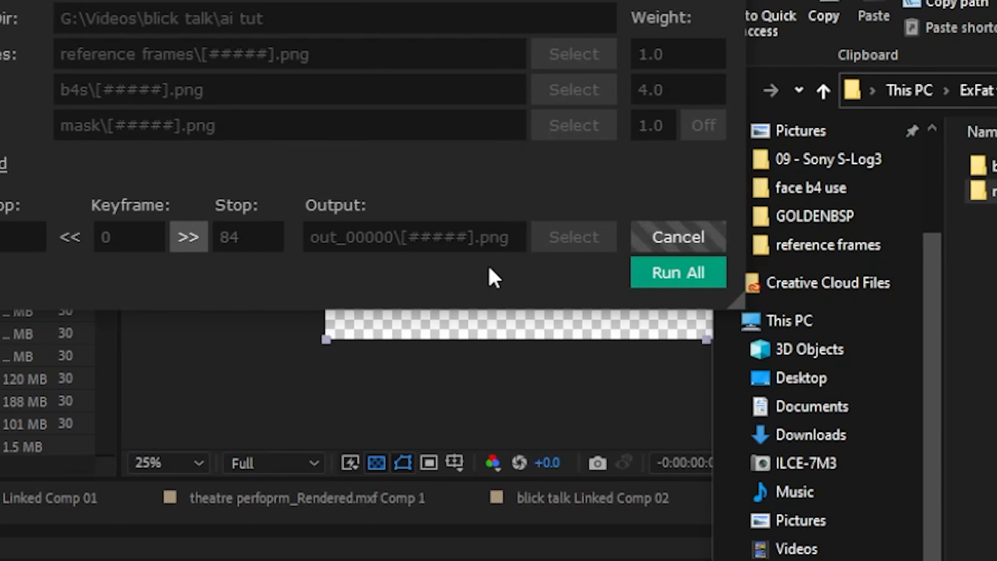